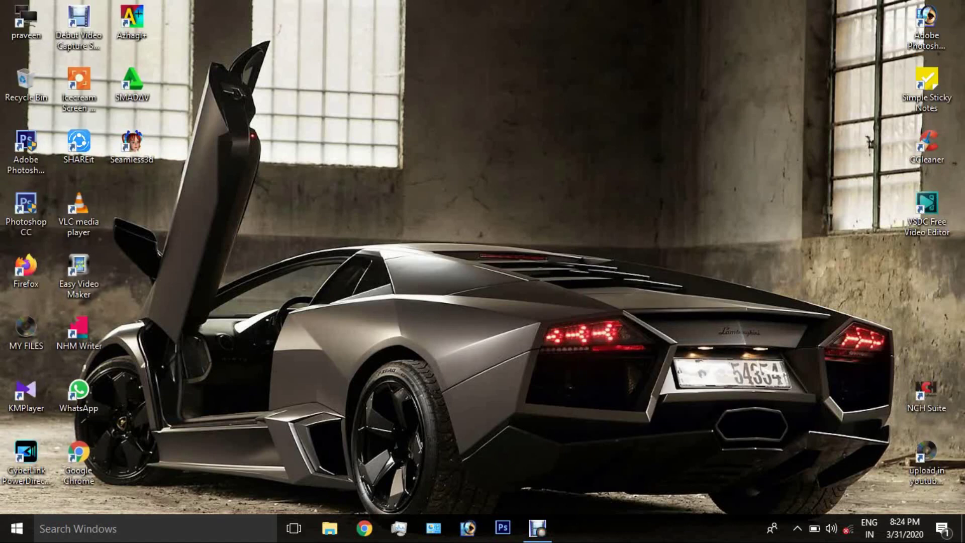
right_click(516, 134)
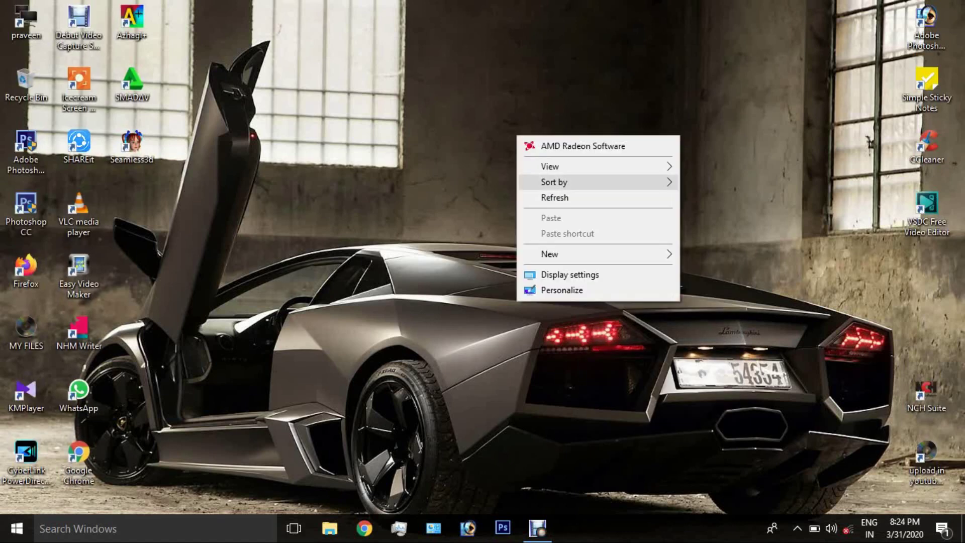
click(546, 198)
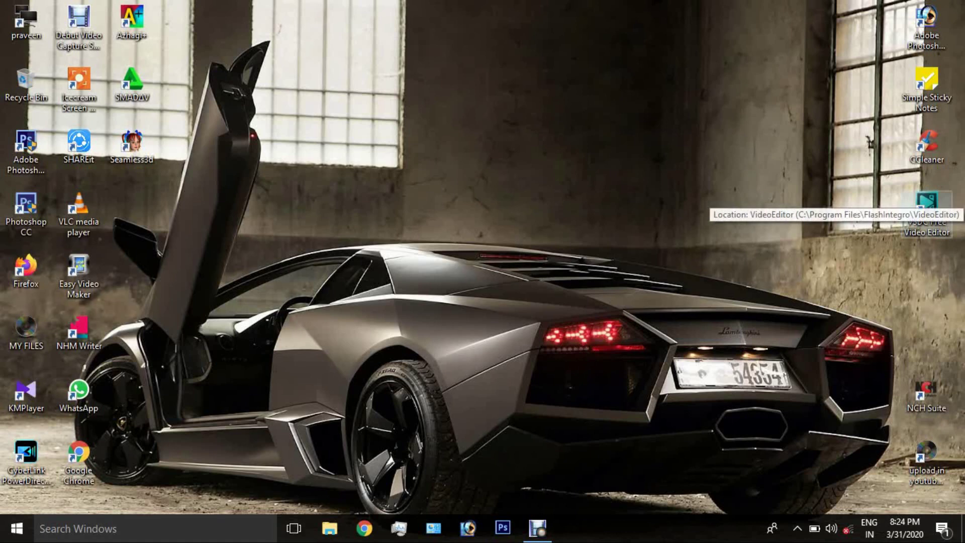
Open VSDC Free Video Editor from the desktop and dismiss its welcome and upgrade window.
right_click(927, 203)
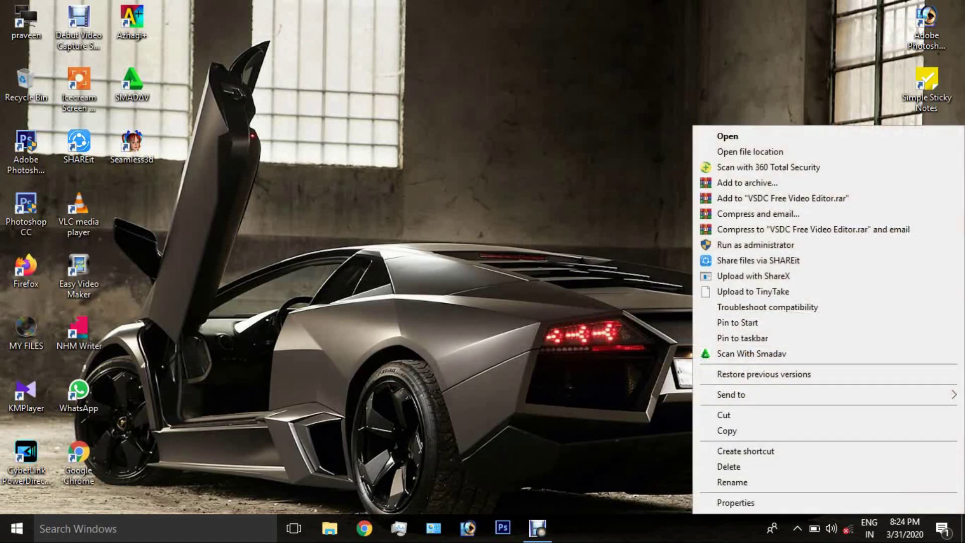
click(727, 136)
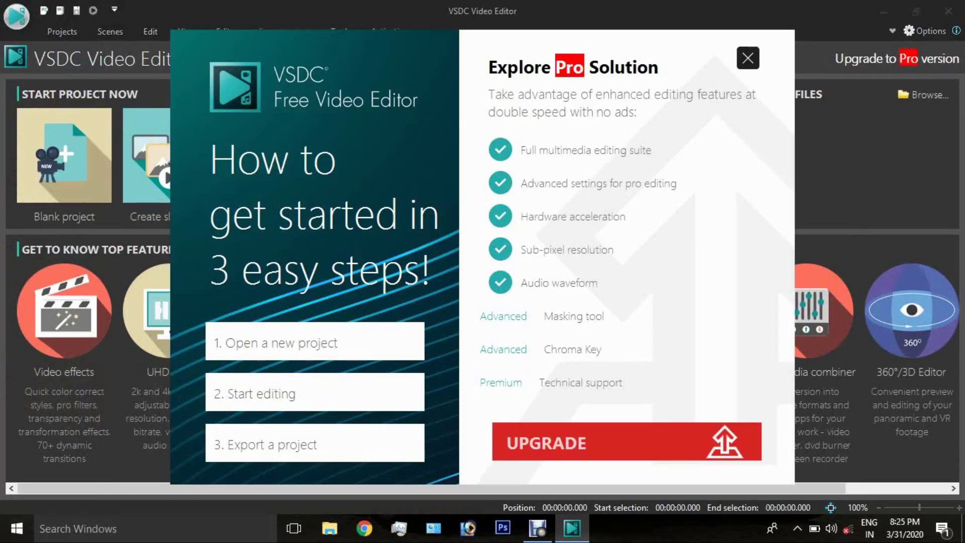
key(Escape)
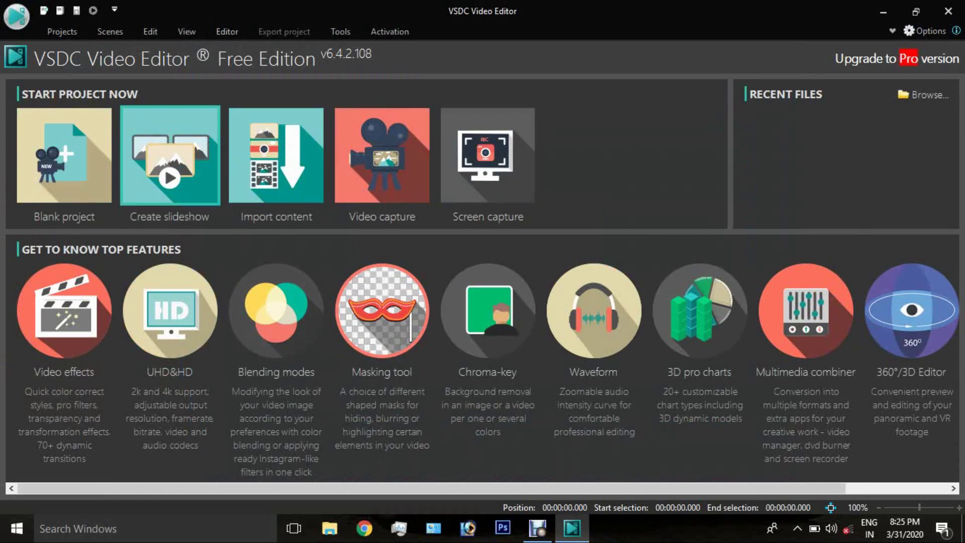
Create a blank project titled 123456789 with Full HD 1920x1080 resolution and 30 fps.
click(64, 155)
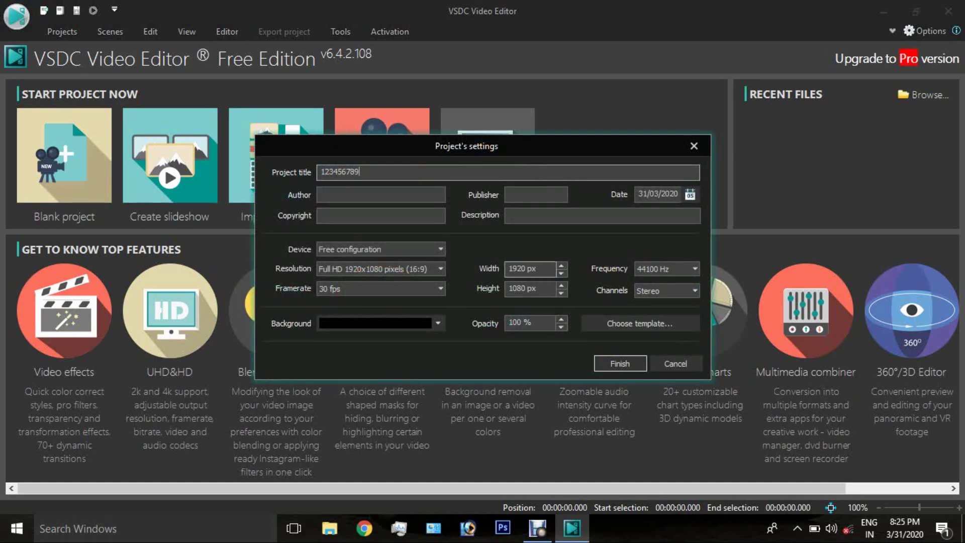
key(Return)
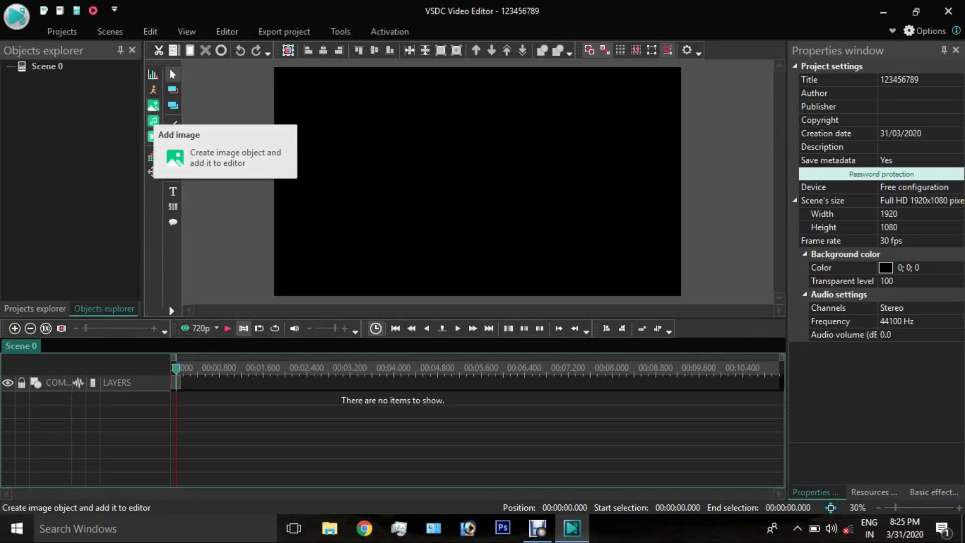
Add the green-screen video 720_30_3.97_Apr222019_01 to the scene on a new layer, starting from the cursor position.
click(154, 136)
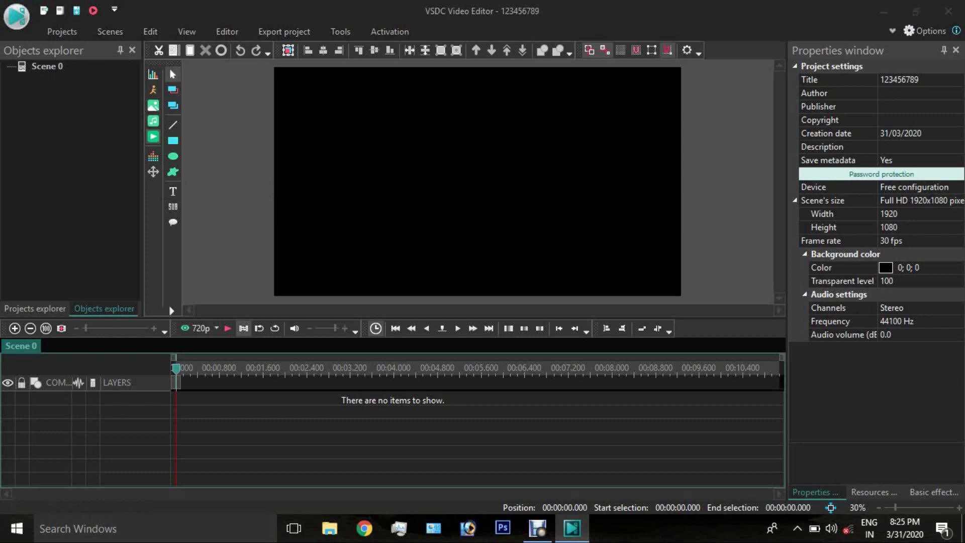
double_click(497, 196)
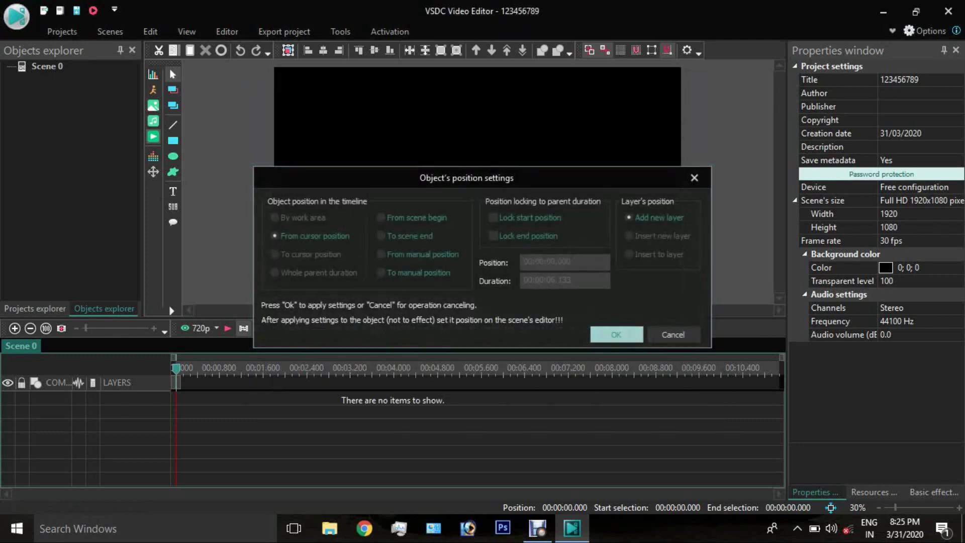
click(615, 334)
key(Escape)
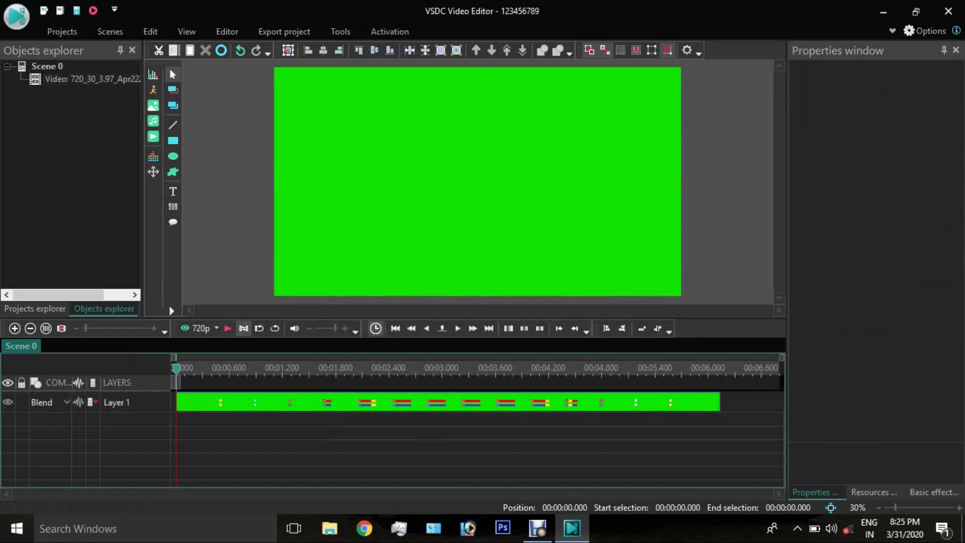
Import the sunset road image AC (6) from the 500 PRO BACKGROUNDS folder into the scene.
click(154, 105)
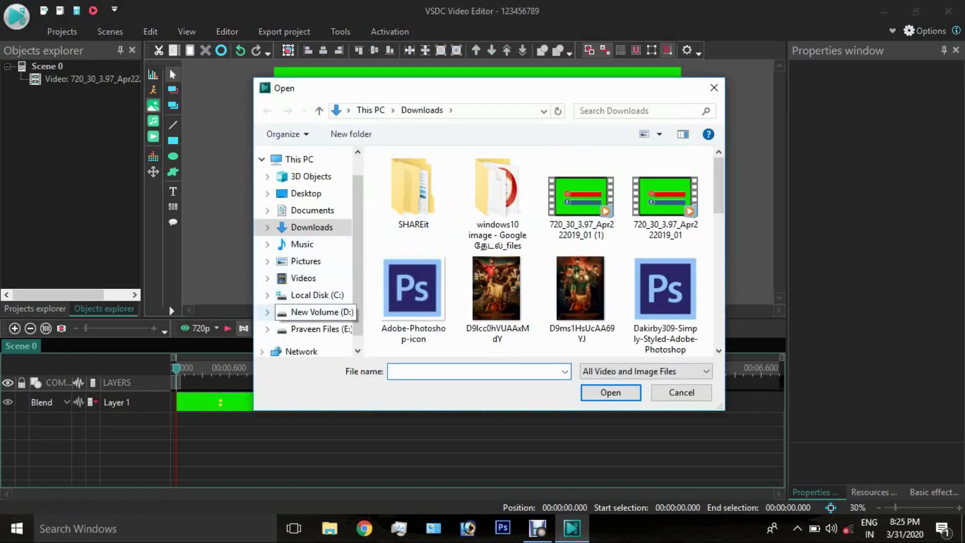
click(306, 260)
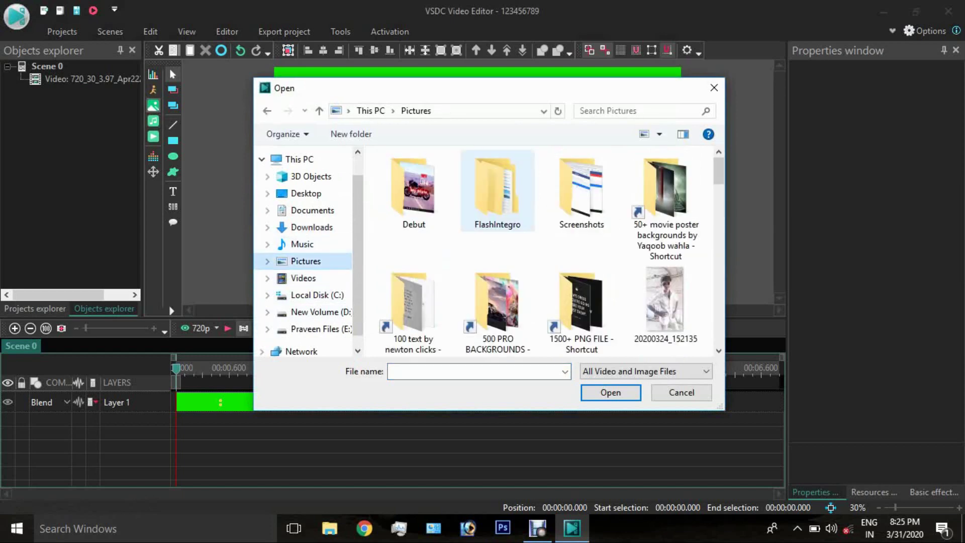
double_click(497, 307)
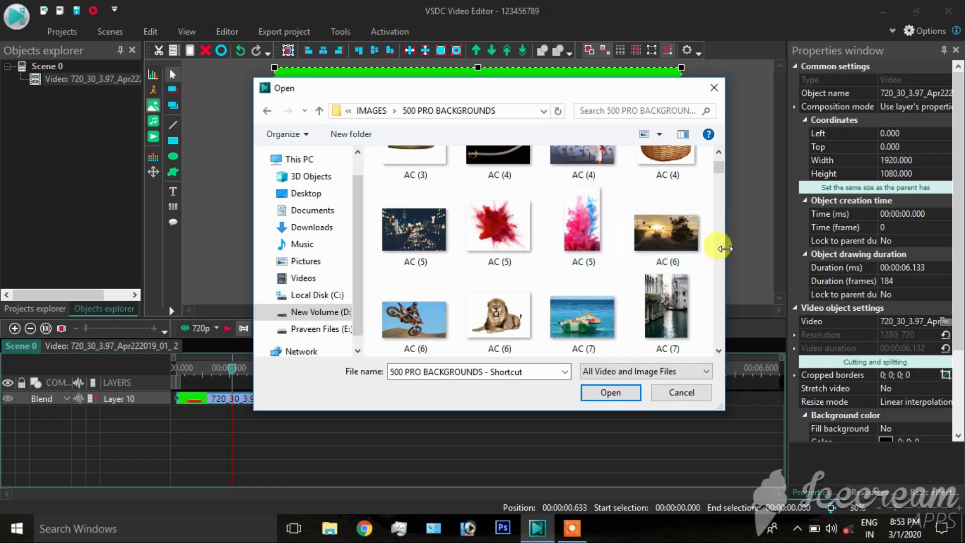
click(666, 232)
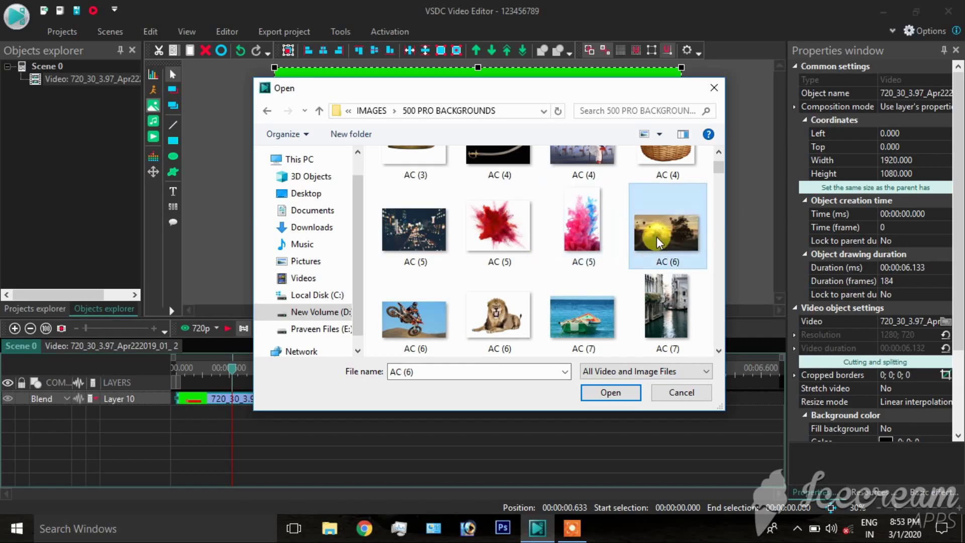
click(611, 392)
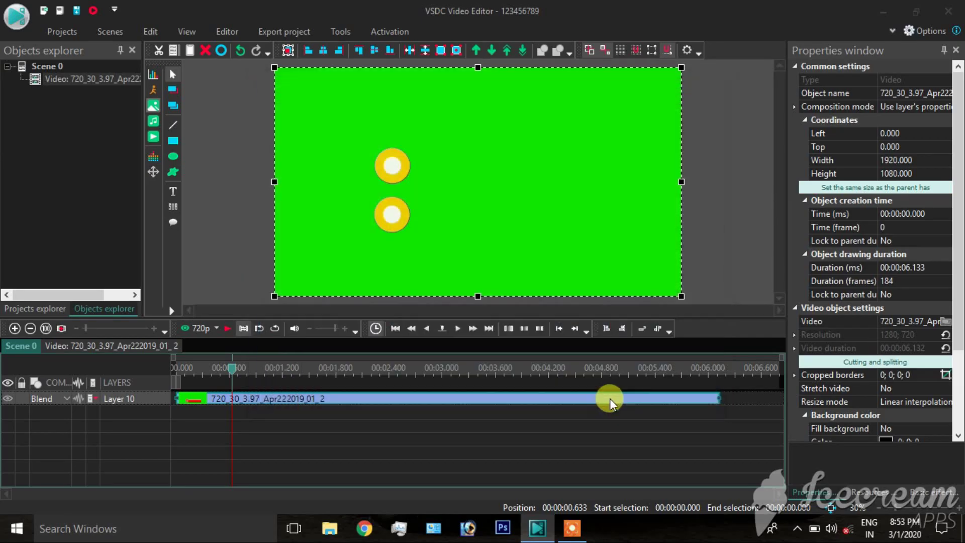
click(622, 335)
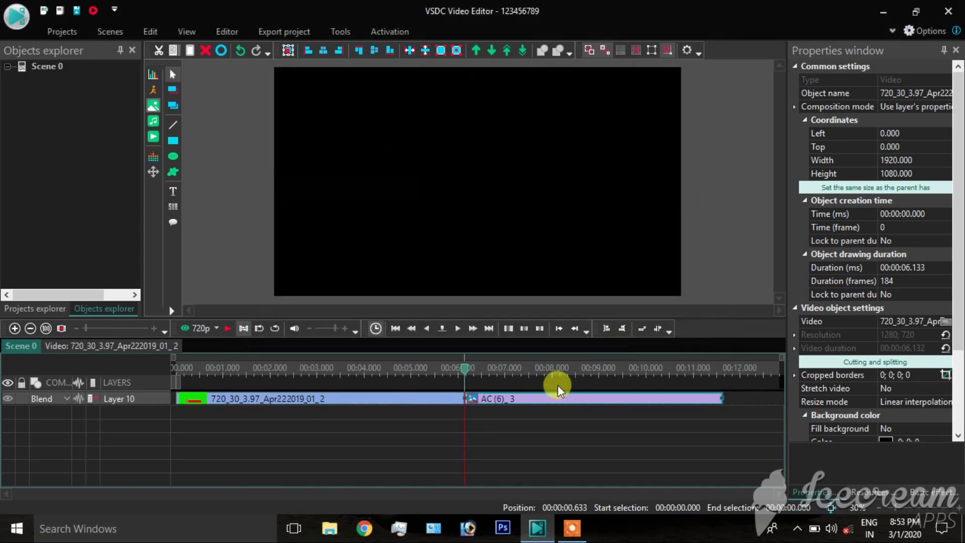
Move the AC (6) image onto its own layer below the video at the scene start and extend it to the video's end.
drag(531, 410, 179, 454)
click(176, 368)
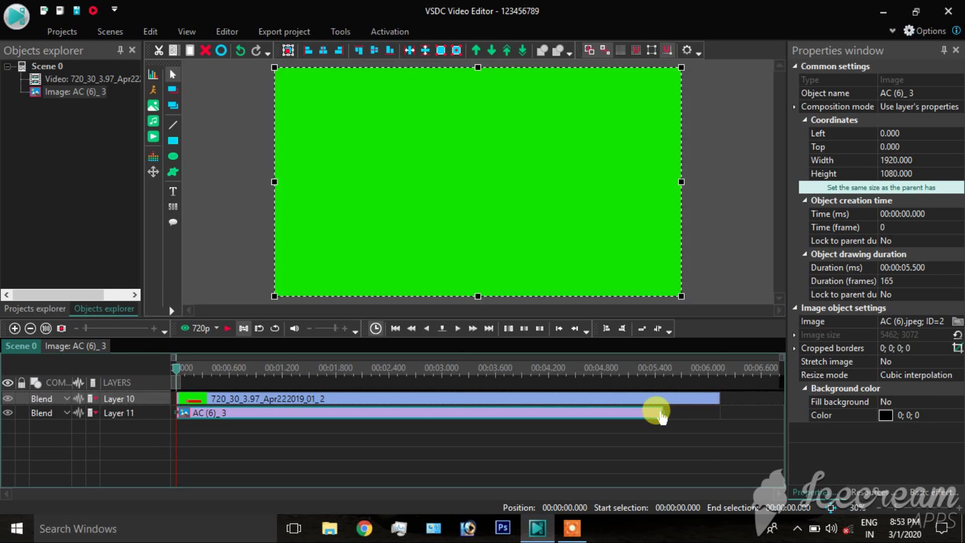
drag(660, 411, 719, 412)
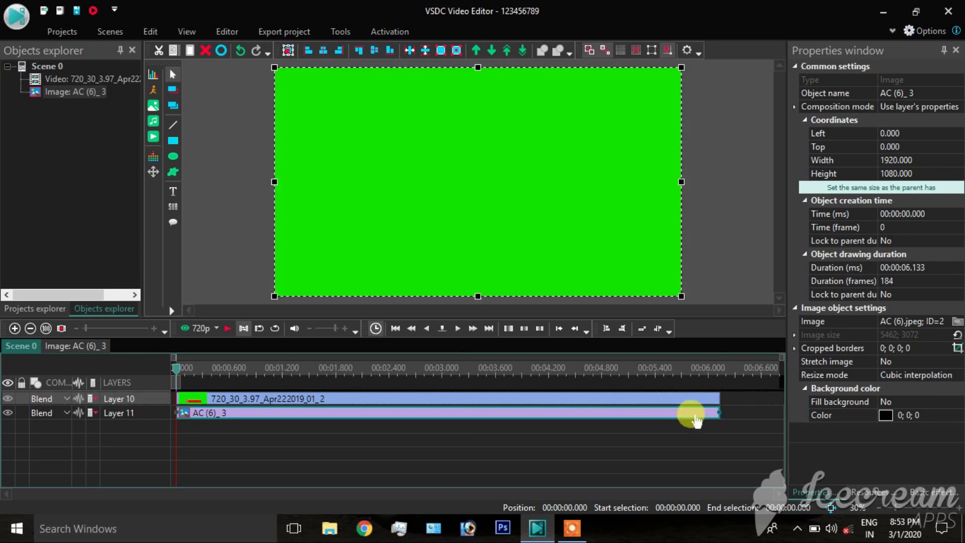
Play through the scene to preview the green-screen animation, and return the playhead to near the start.
click(228, 328)
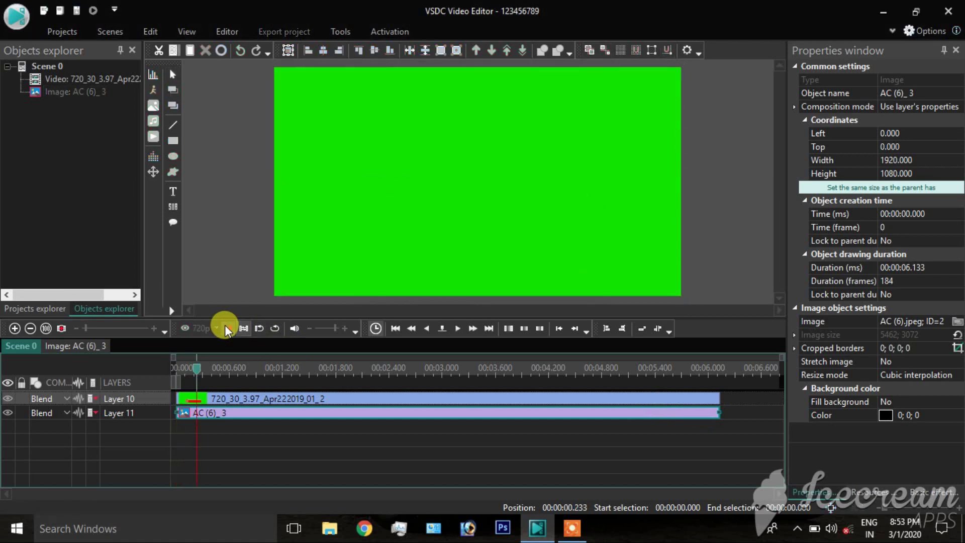
click(227, 328)
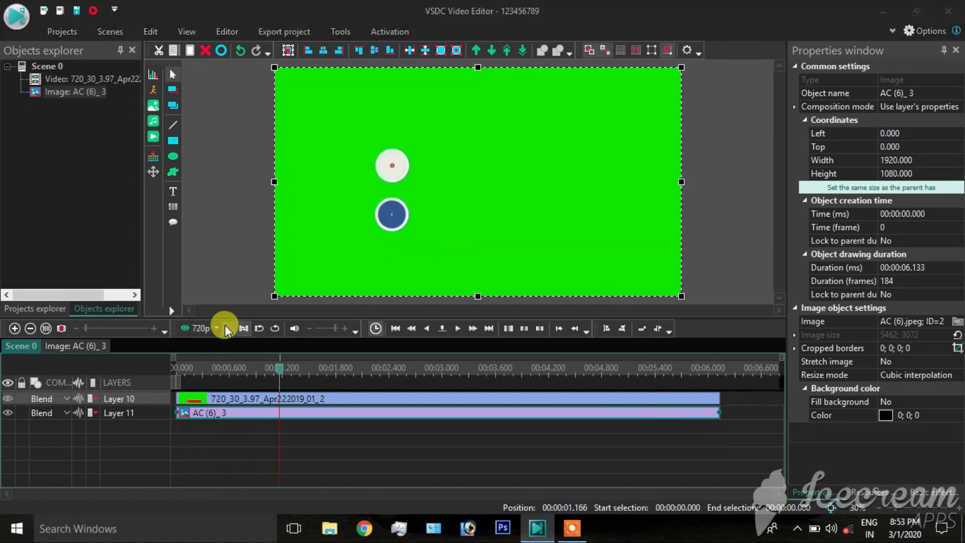
click(228, 328)
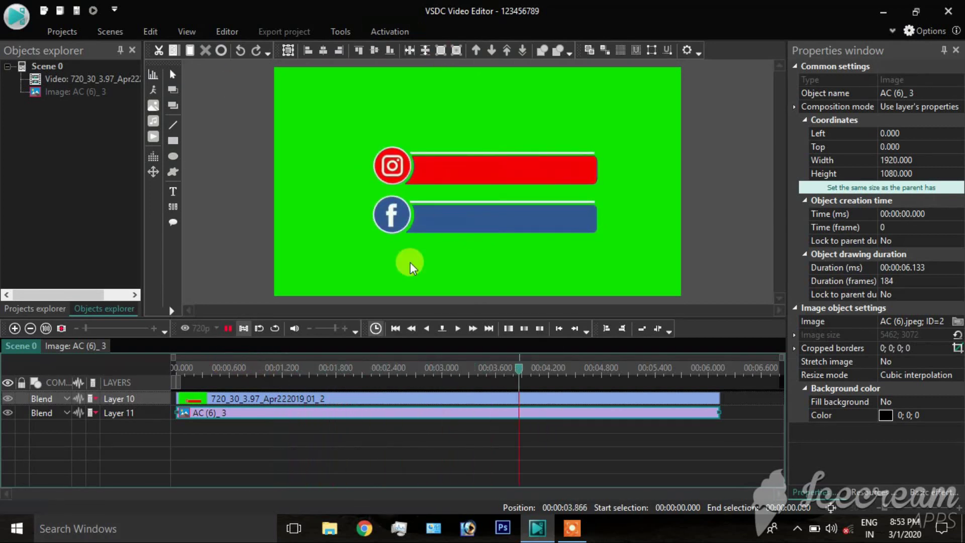
click(180, 373)
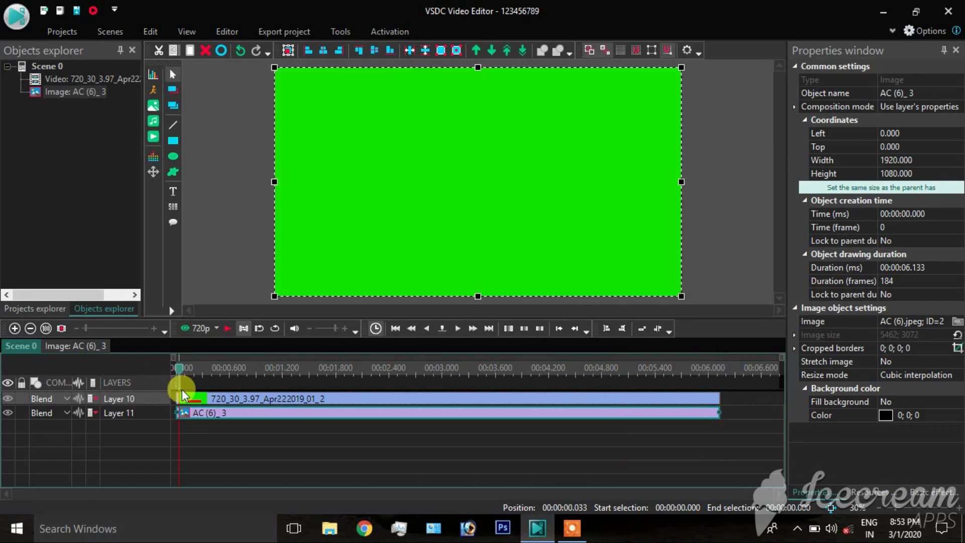
Undo the accidental move of the green-screen clip and apply the Background remover effect to it from the cursor position on a new layer.
click(198, 398)
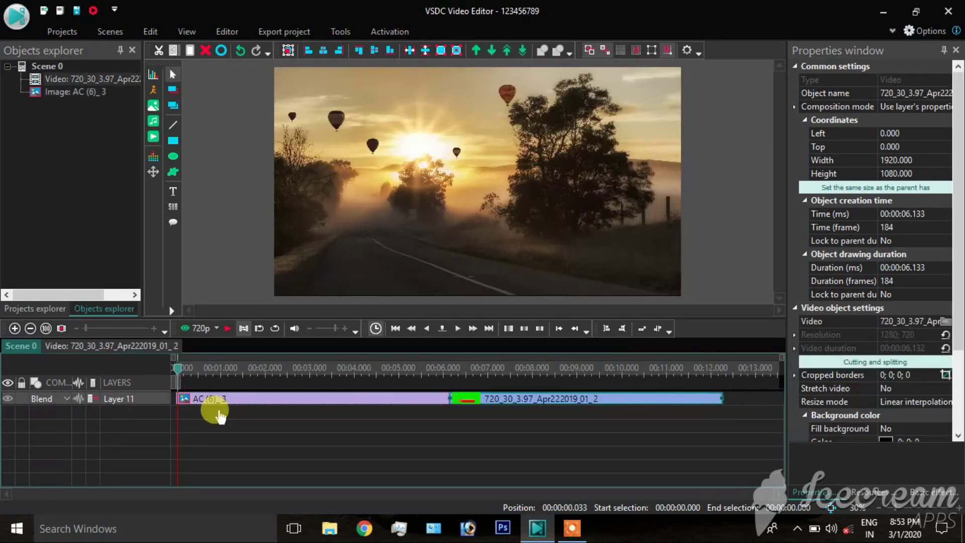
click(241, 51)
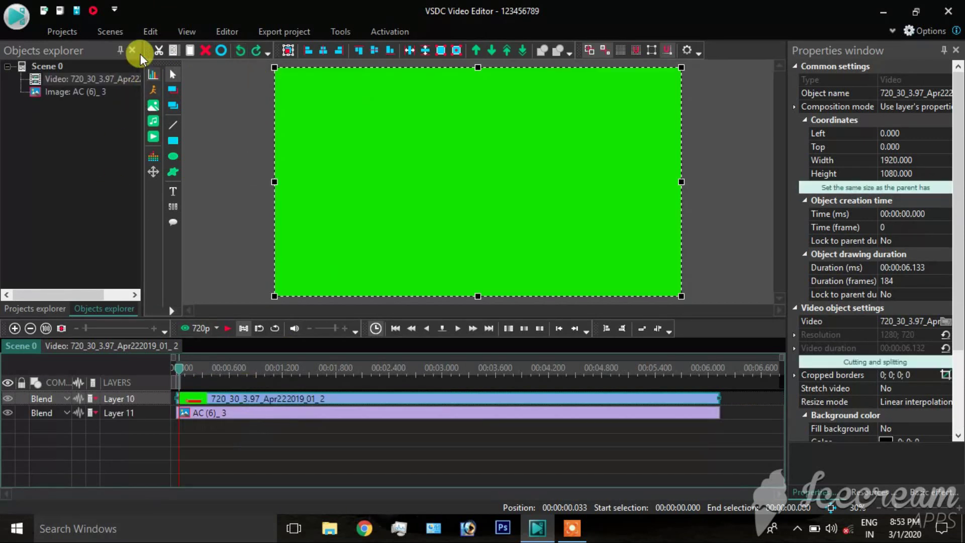
click(232, 32)
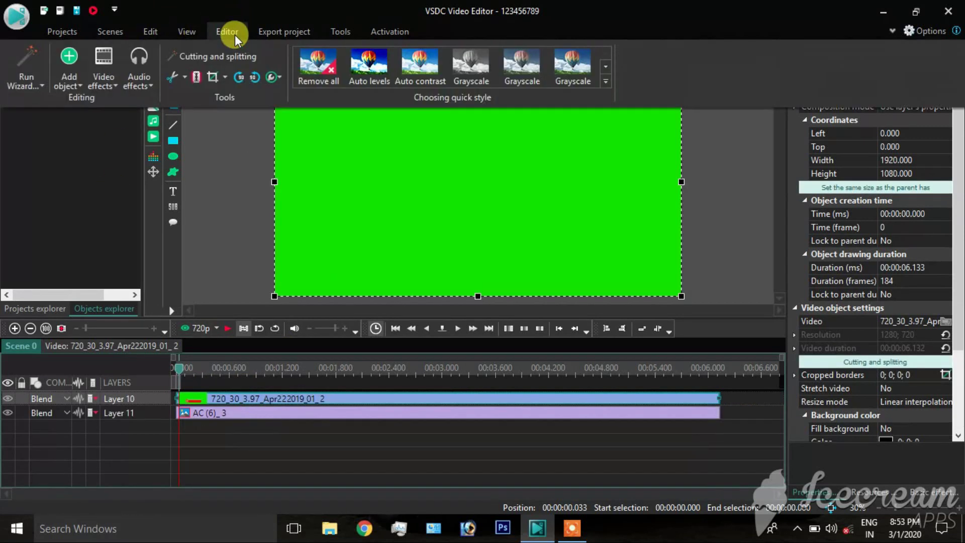
click(107, 83)
mouse_move(126, 167)
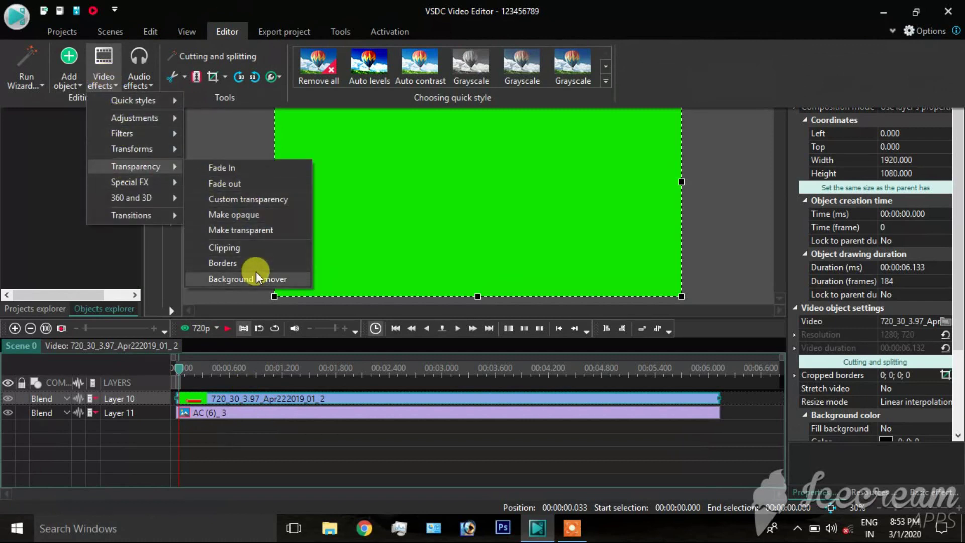
click(256, 275)
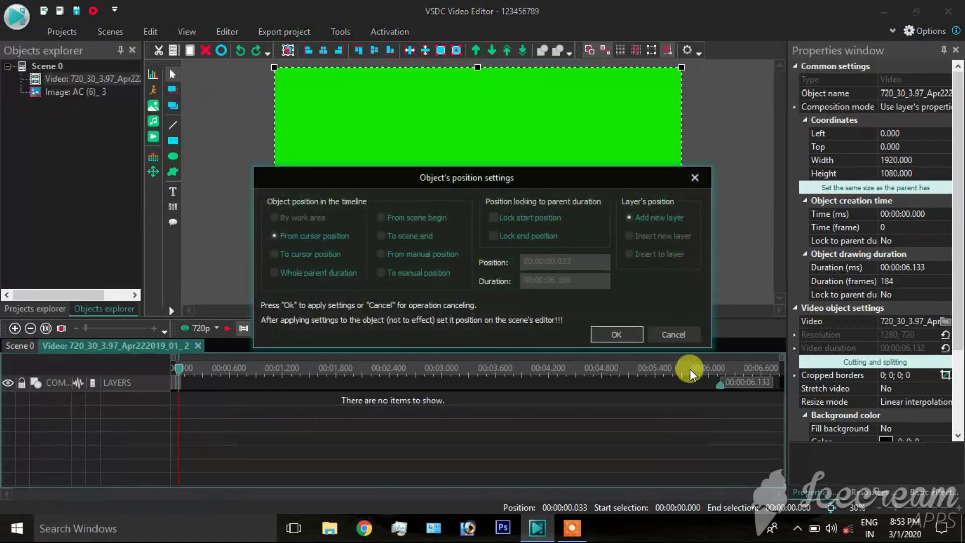
click(611, 334)
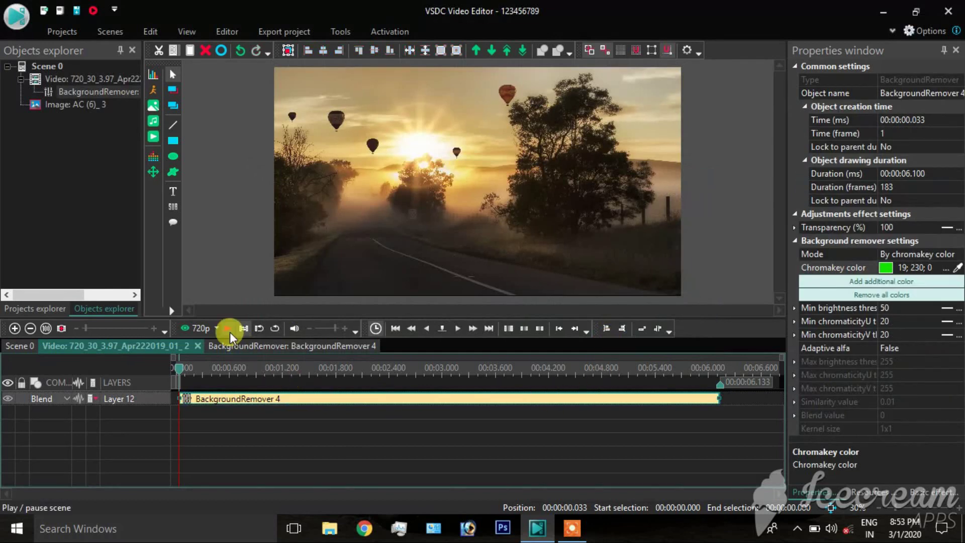
Preview the keyed video over the background image and park the playhead at 00:00:00.833, where the circles are green inside.
click(227, 329)
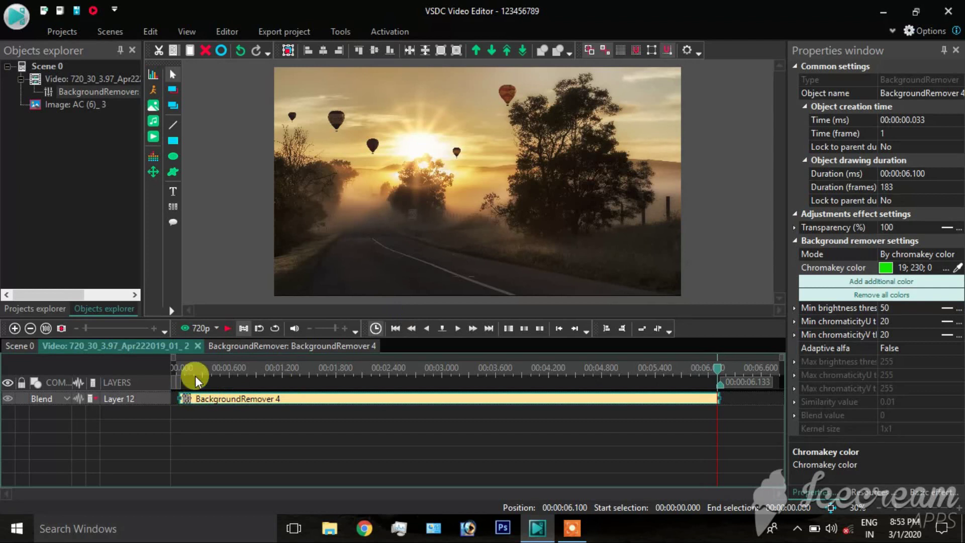
click(227, 329)
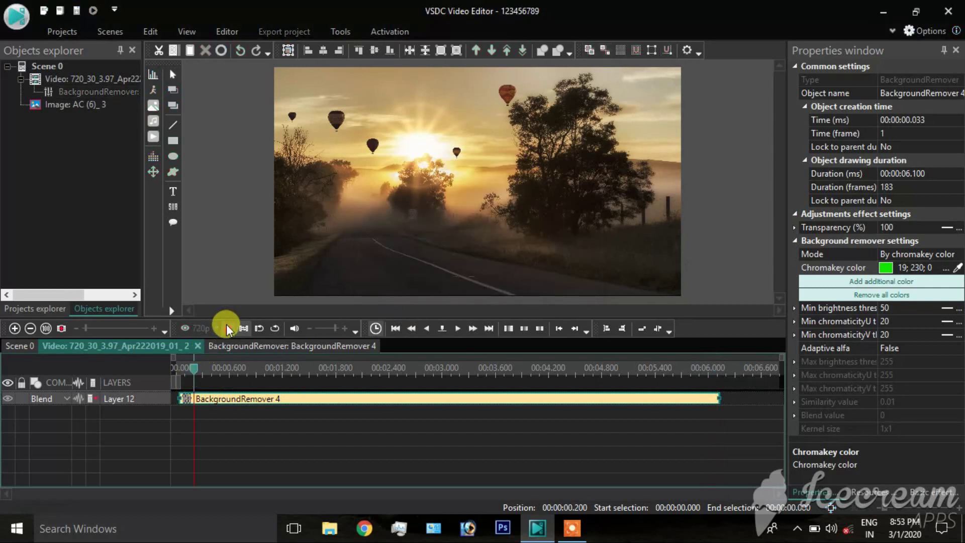
click(227, 329)
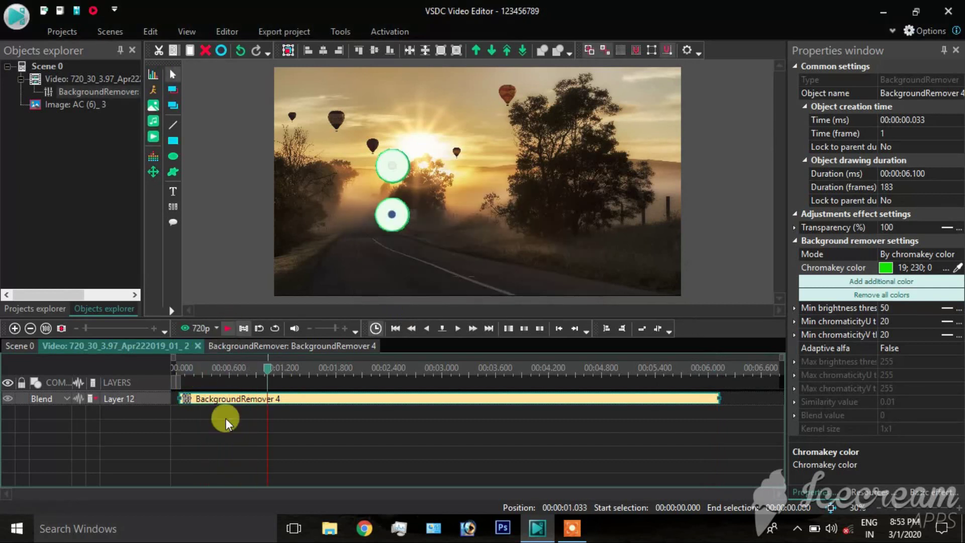
drag(257, 369, 251, 368)
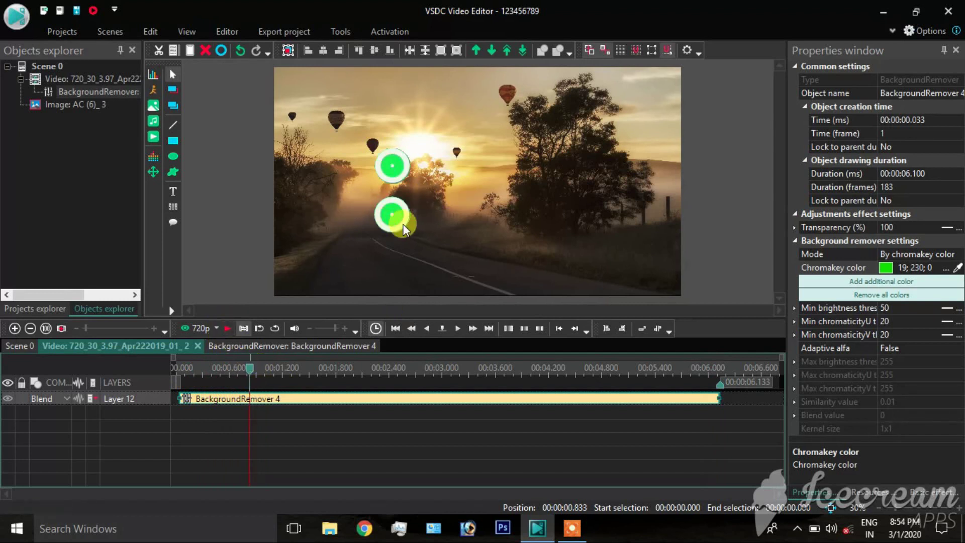
Try sampling the green inside the lower circle as the chromakey color, and undo the color change.
click(956, 269)
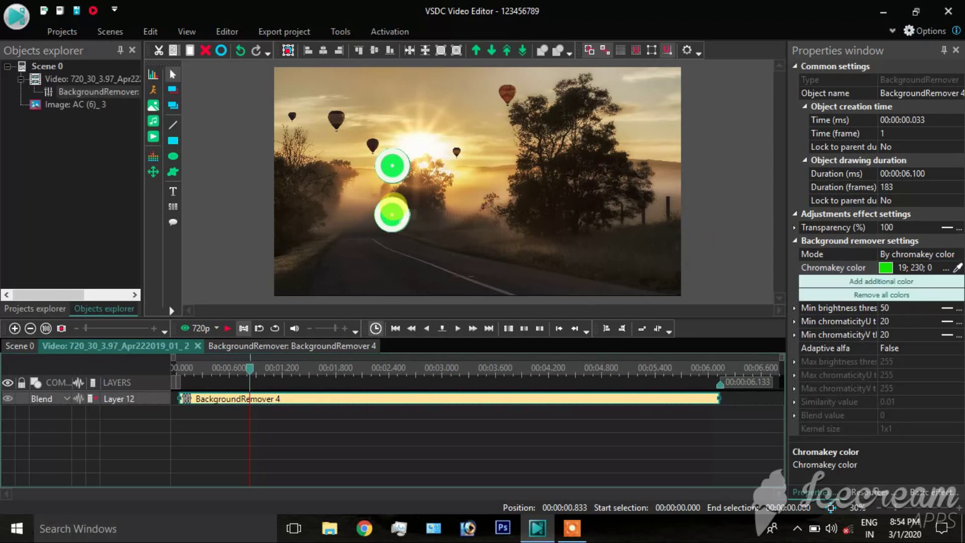
click(398, 218)
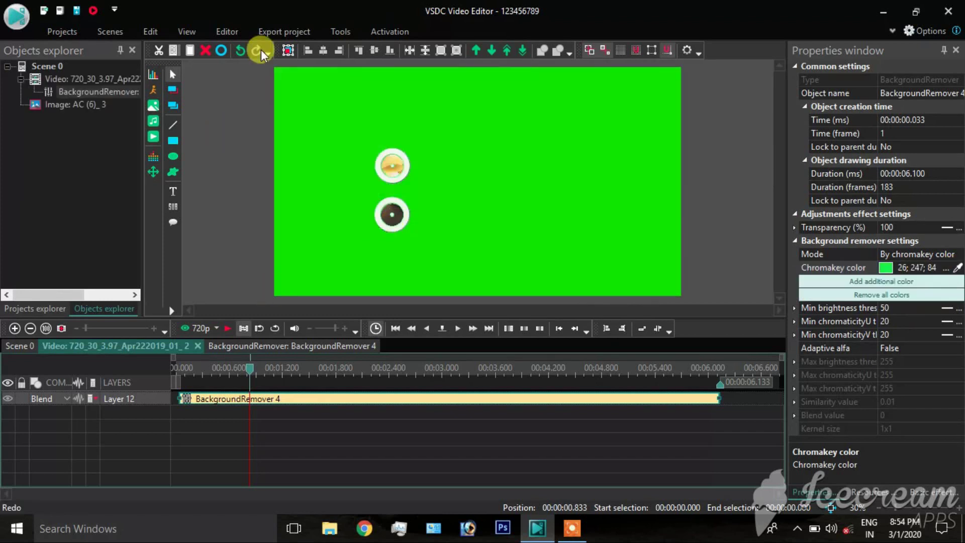
click(239, 53)
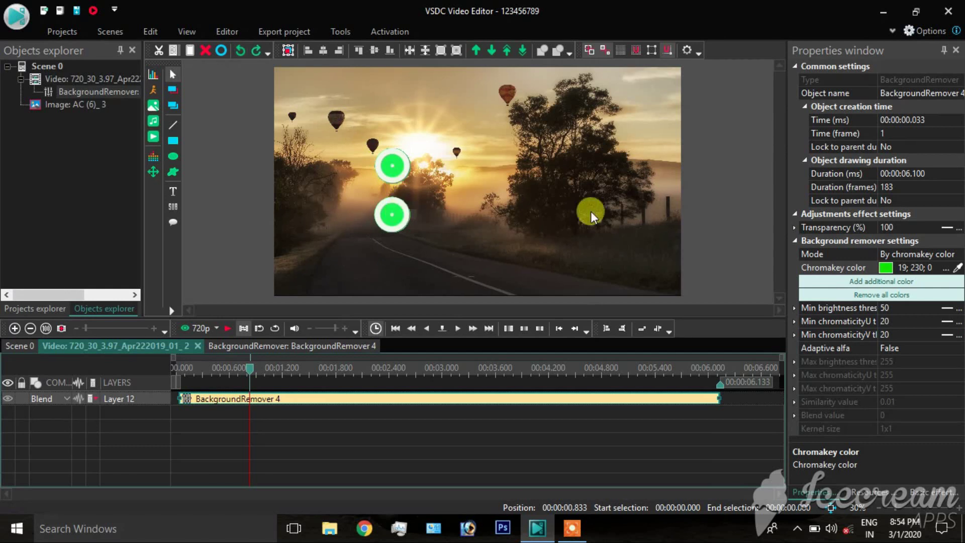
Try the green inside the upper circle as the chromakey color, and resample the color from the surrounding green background.
click(956, 268)
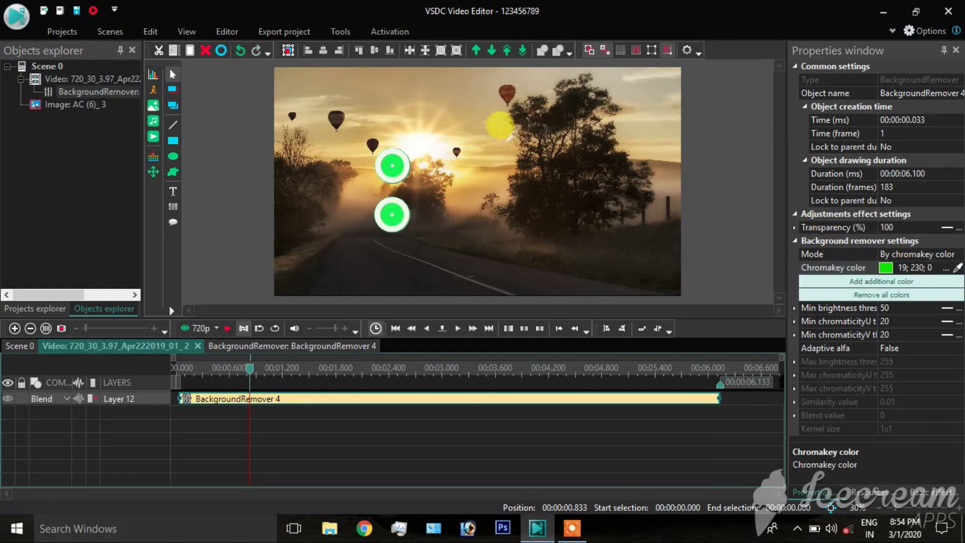
click(398, 171)
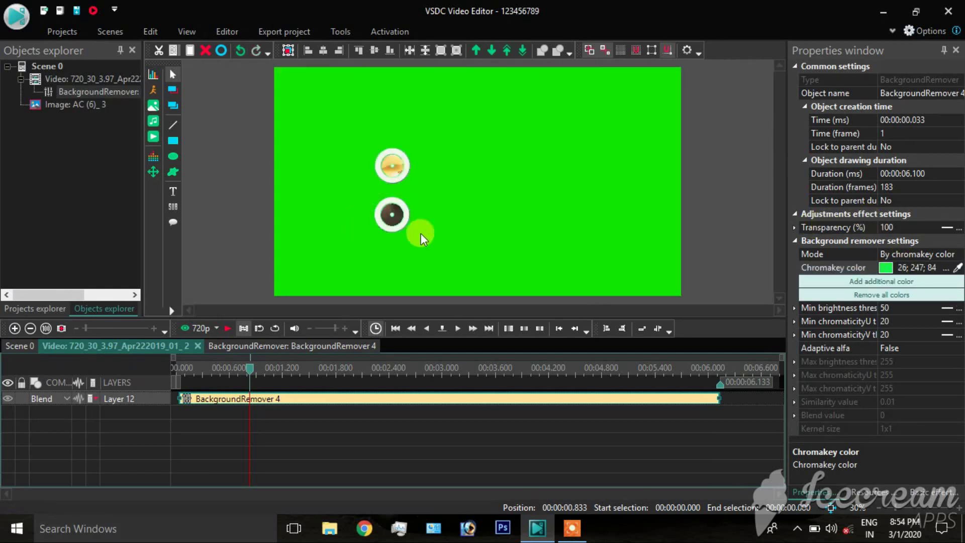
click(957, 268)
click(556, 223)
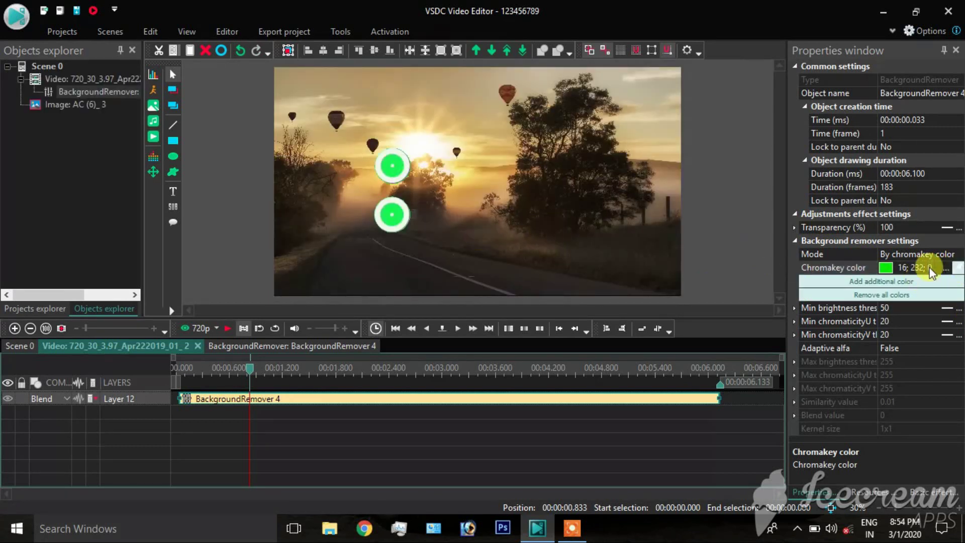
Open the color chooser for the chromakey color and accept #10E800.
click(889, 270)
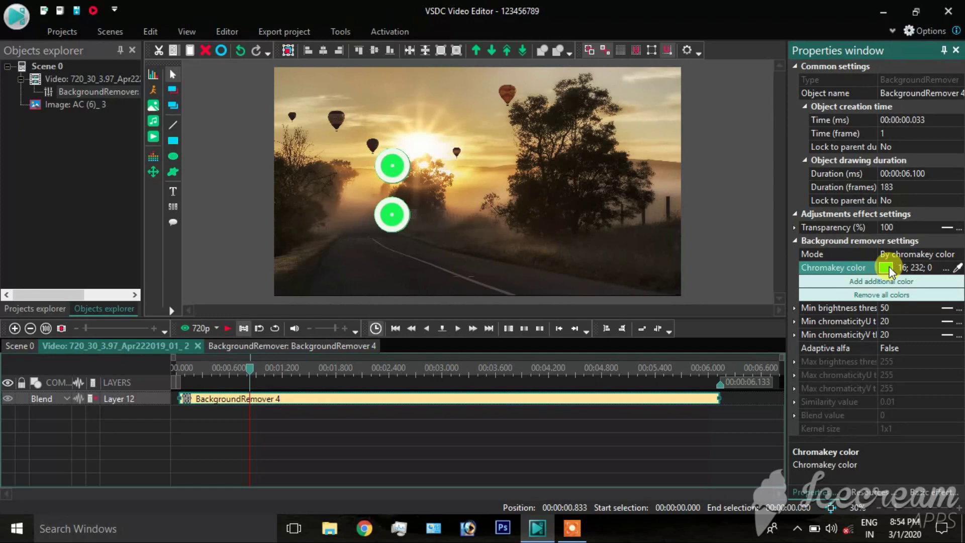
click(946, 268)
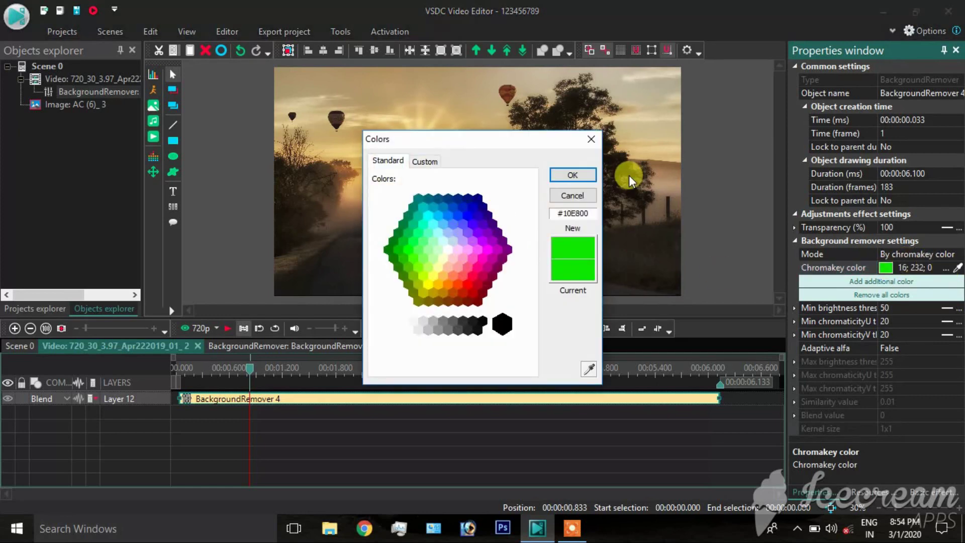
click(576, 179)
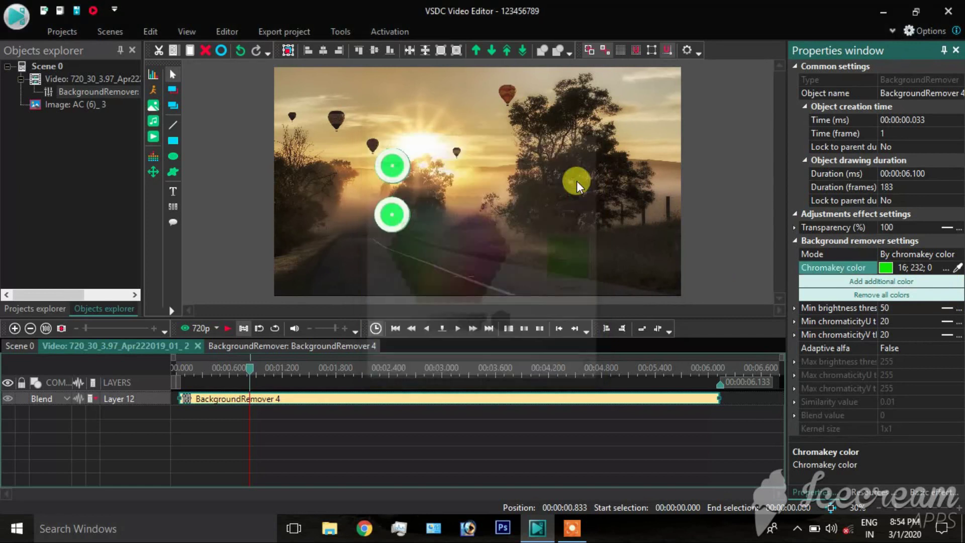
Return the playhead to 00:00:00.000 and try to preview the keyed scene.
drag(243, 366, 156, 372)
click(227, 329)
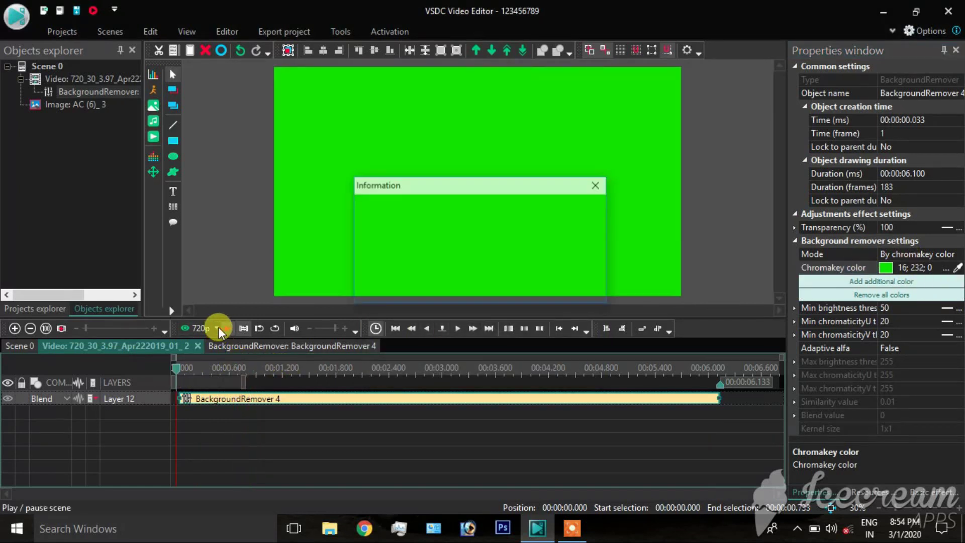
click(228, 330)
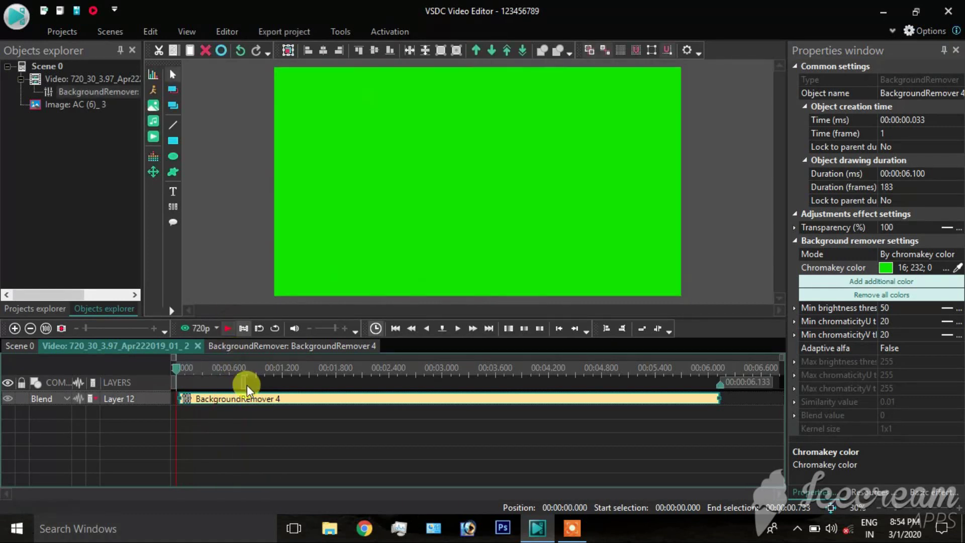